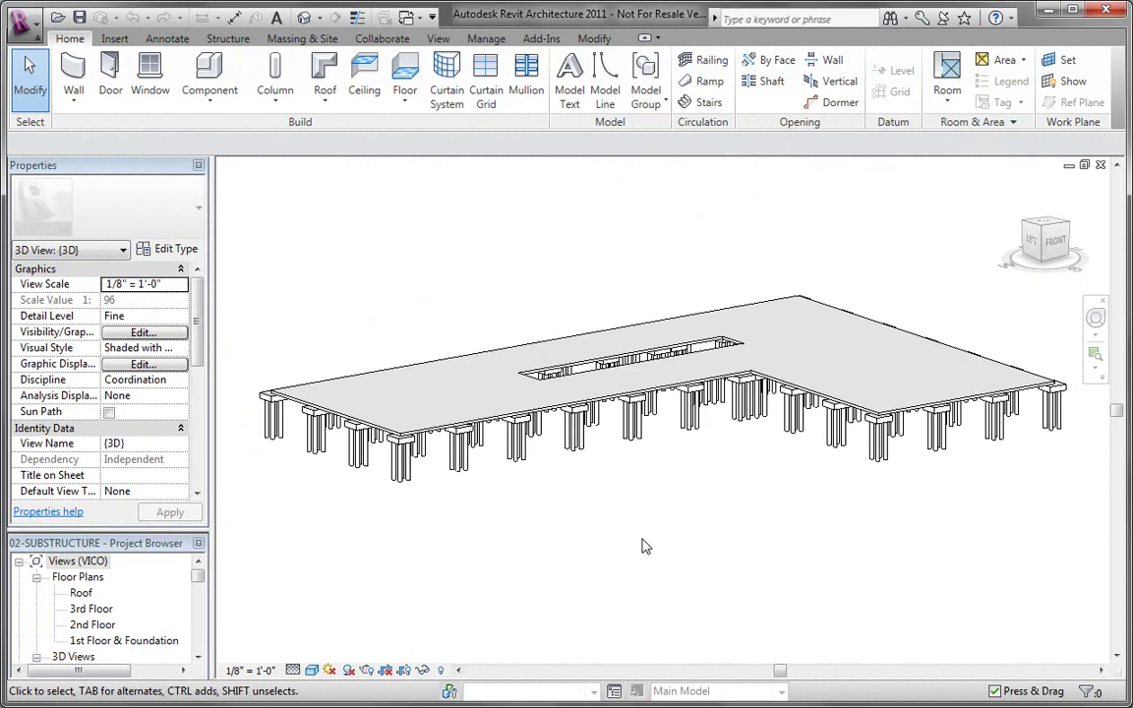
Open the 03-SUPERSTRUCTURE project in Revit
{"action": "left_click", "coordinate": [58, 18]}
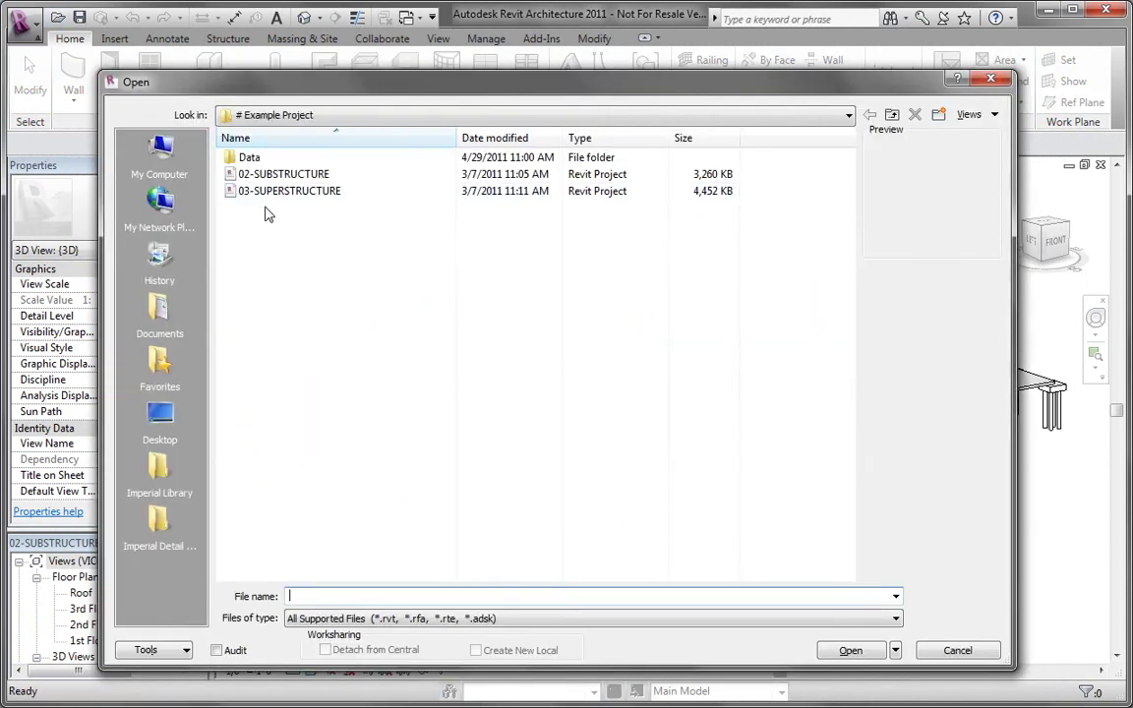
{"action": "left_click", "coordinate": [280, 193]}
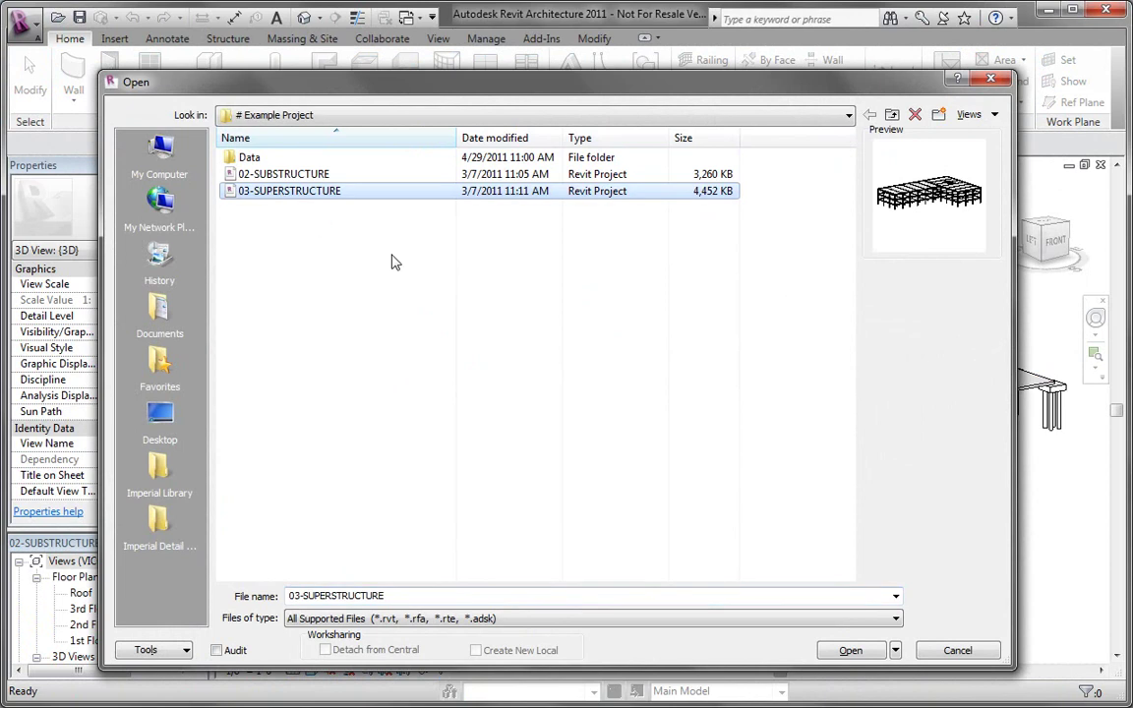
{"action": "left_click", "coordinate": [850, 650]}
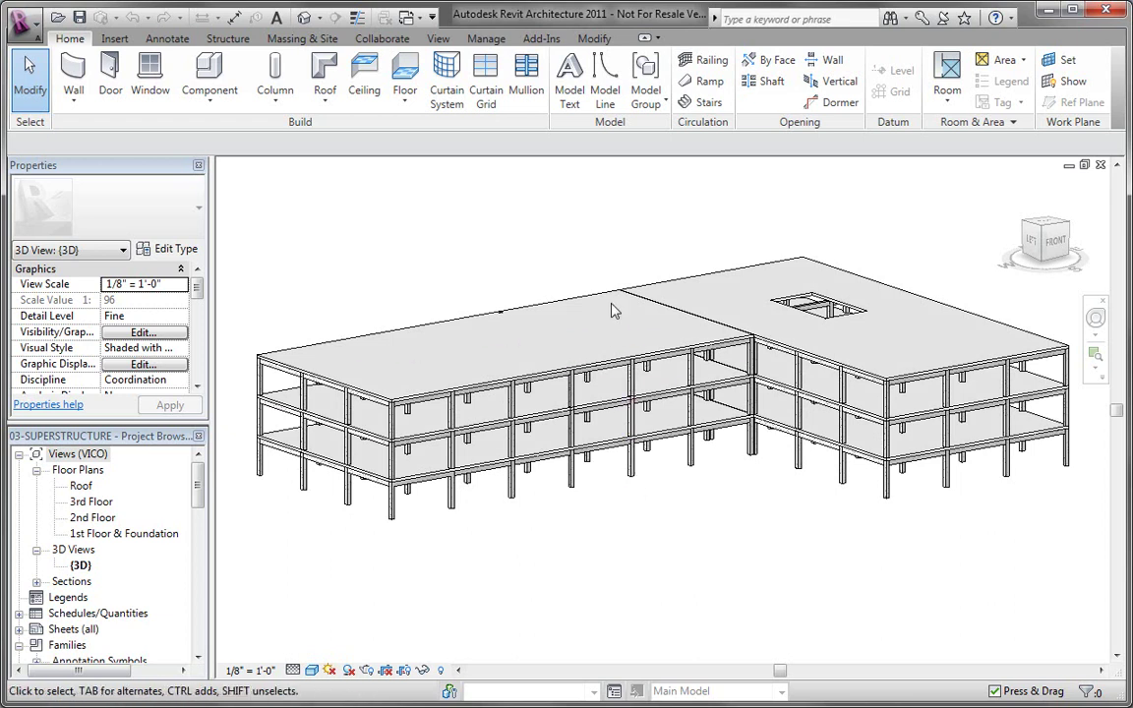
Publish the superstructure to Vico Office's Publishing a Model project as a new model
{"action": "left_click", "coordinate": [542, 39]}
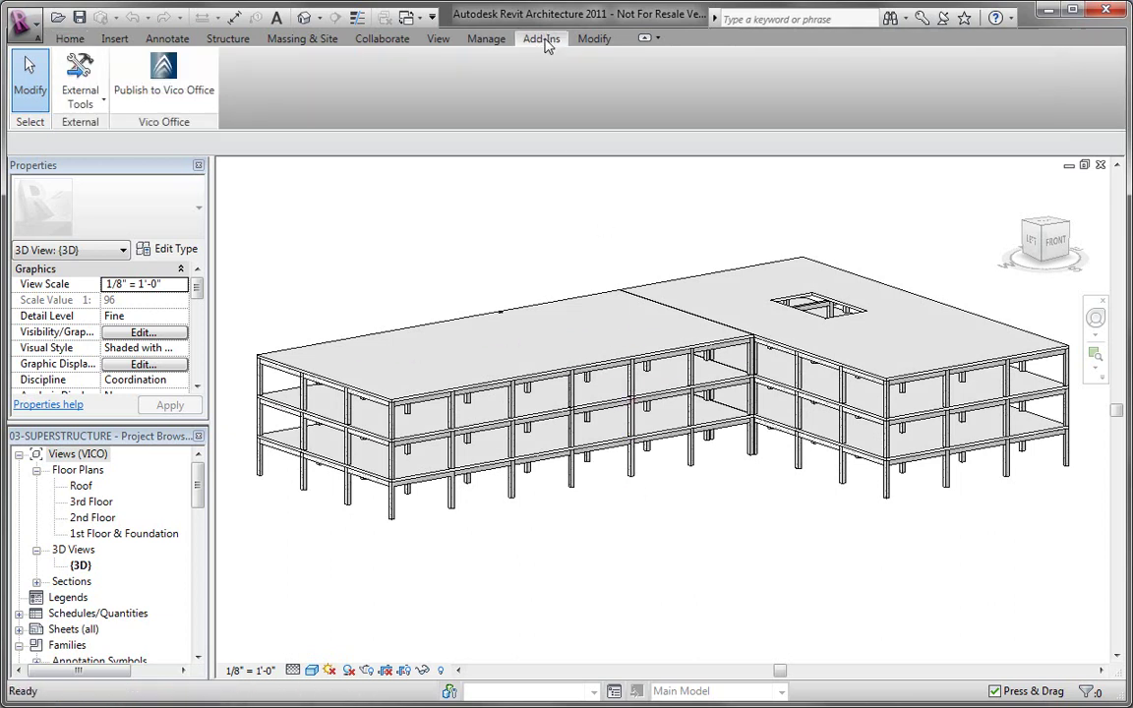
{"action": "left_click", "coordinate": [163, 78]}
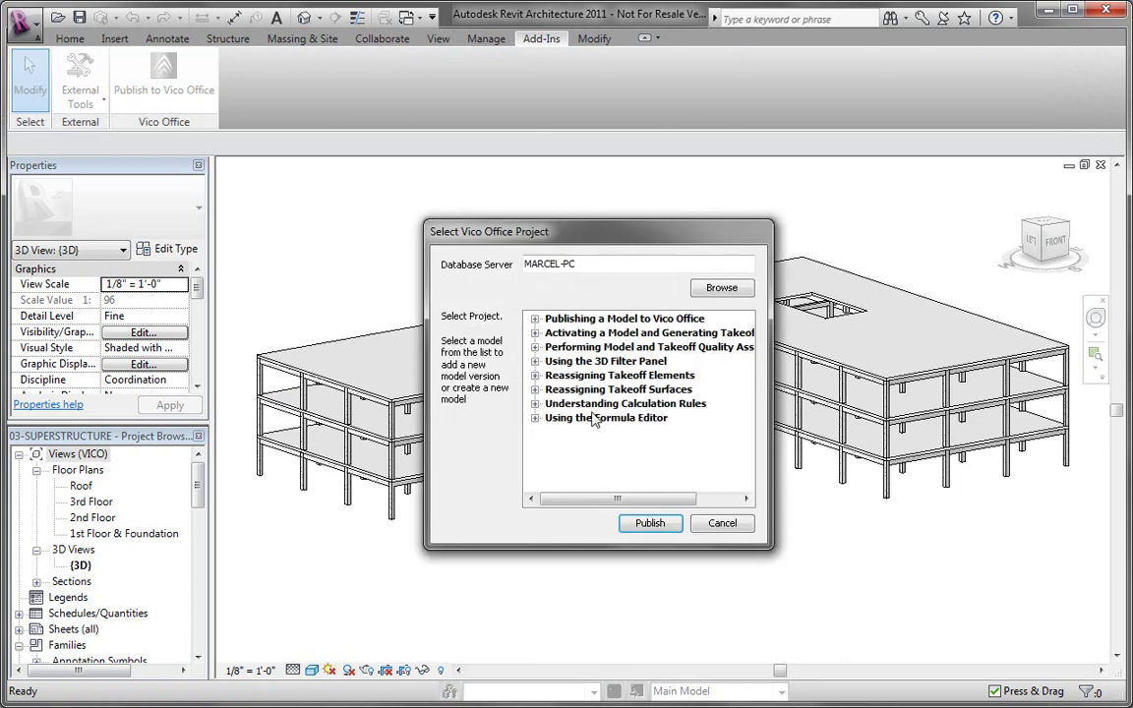
{"action": "left_click", "coordinate": [533, 318]}
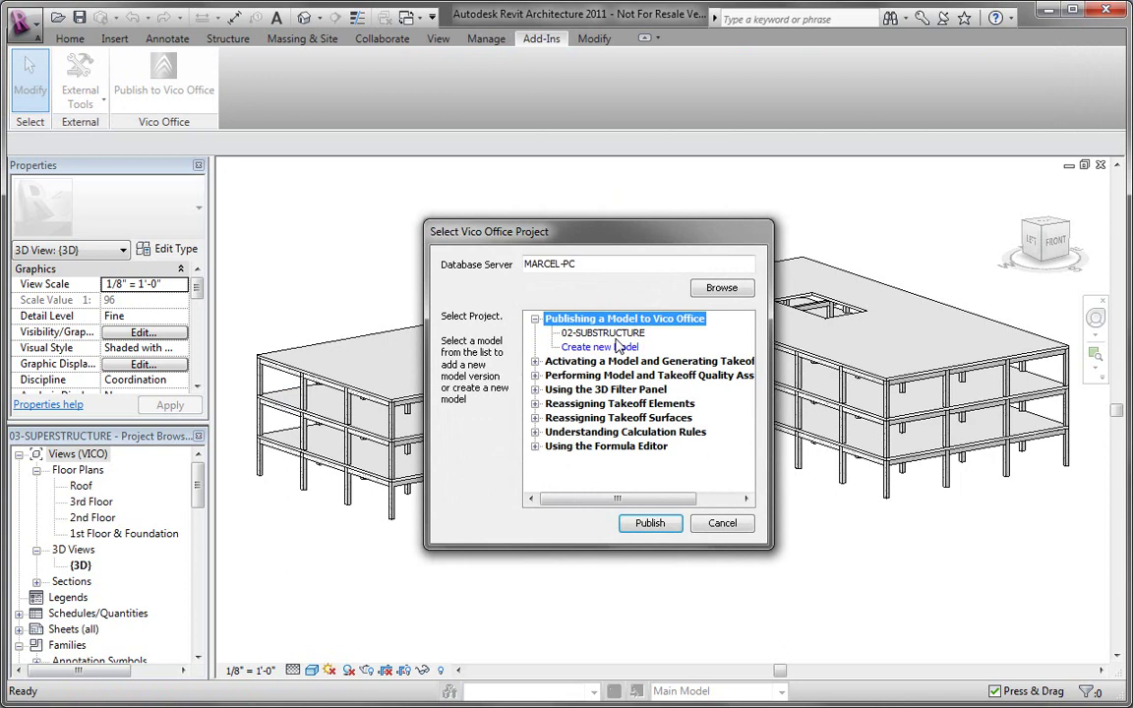
{"action": "left_click", "coordinate": [610, 348]}
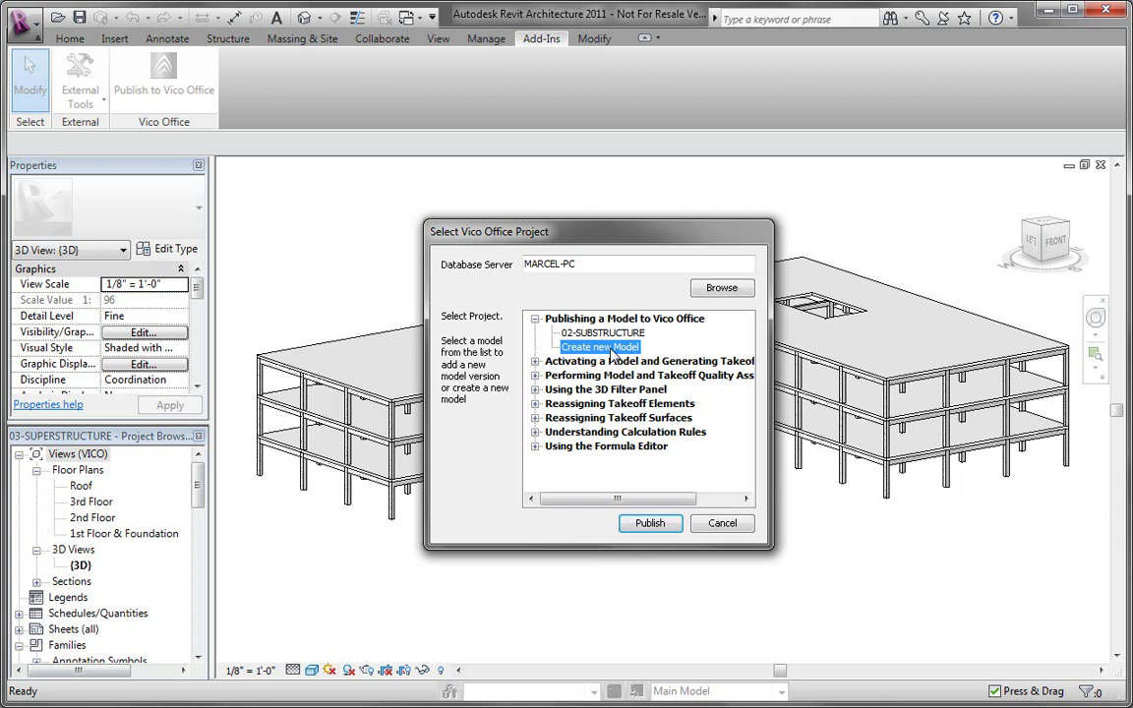
{"action": "left_click", "coordinate": [650, 524]}
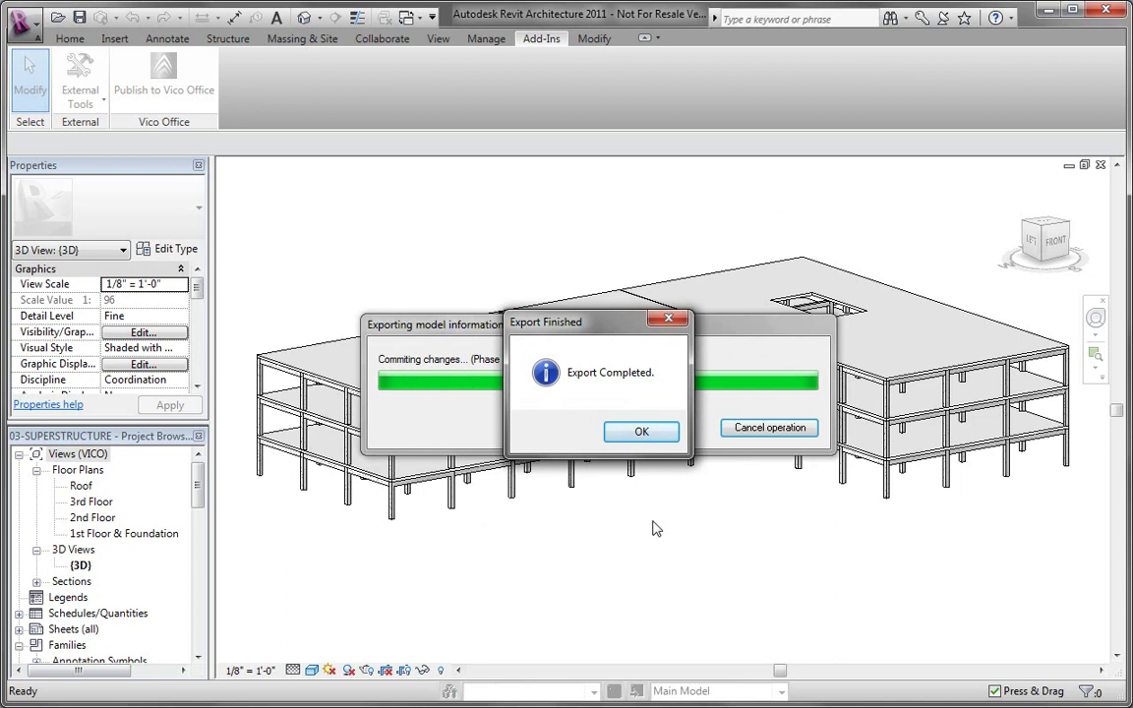
{"action": "left_click", "coordinate": [641, 432]}
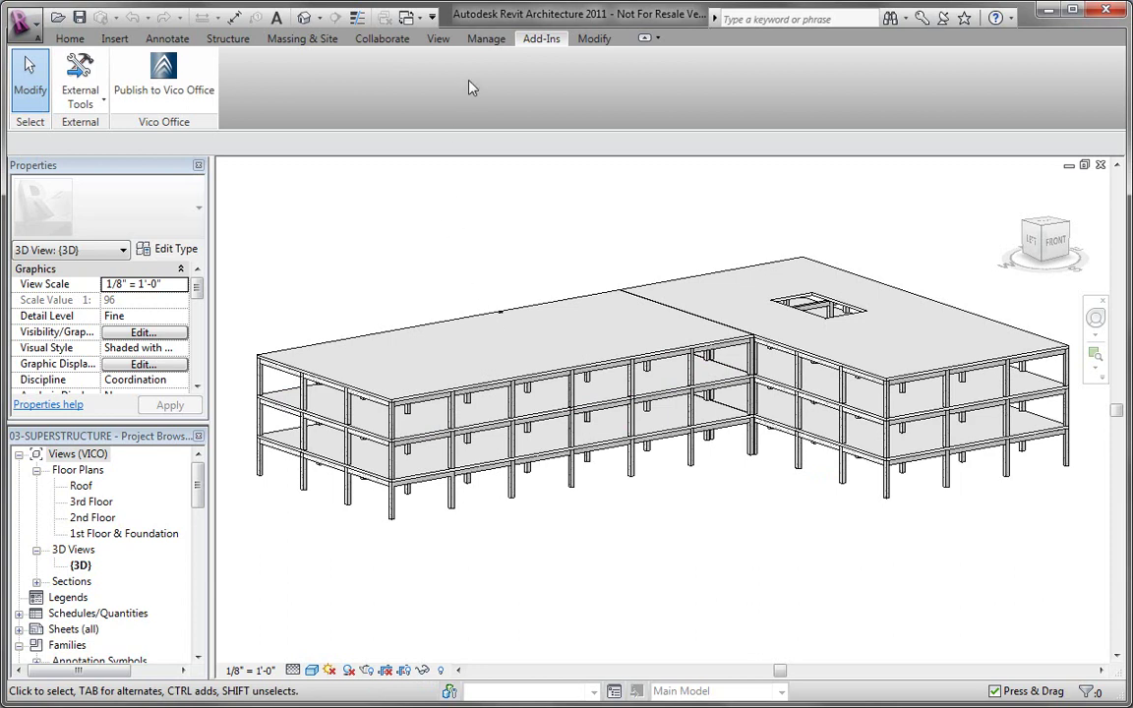
Republish to Vico Office, targeting the existing 03-SUPERSTRUCTURE model as a new version
{"action": "left_click", "coordinate": [173, 70]}
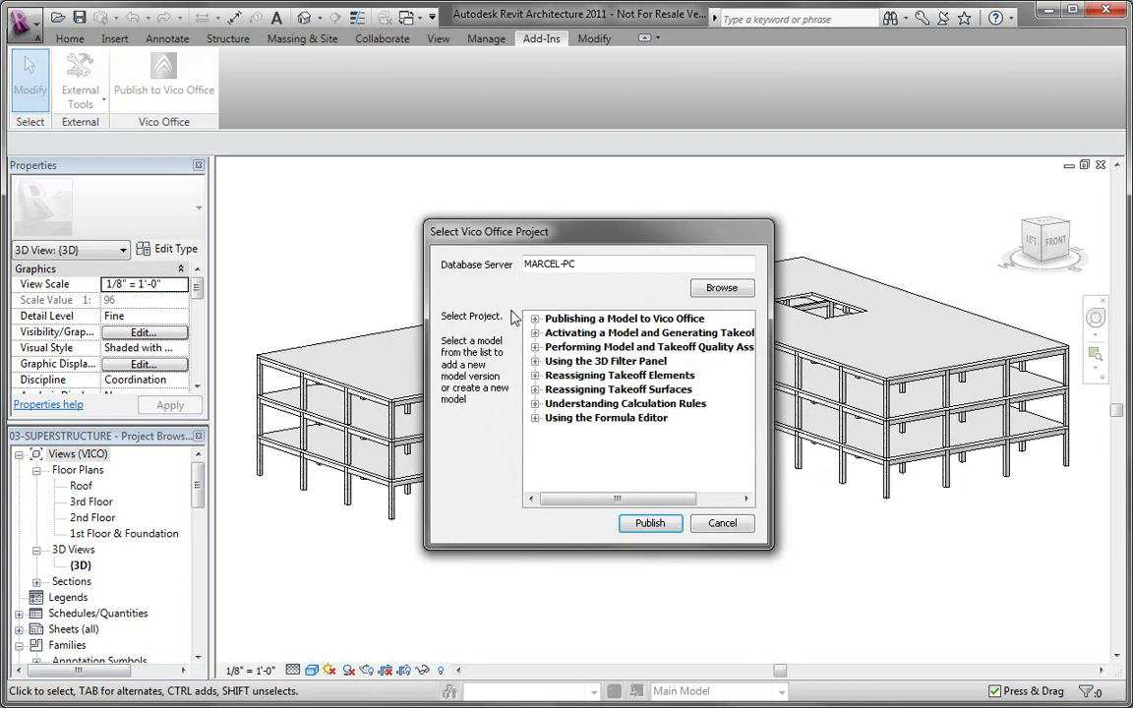
{"action": "left_click", "coordinate": [535, 319]}
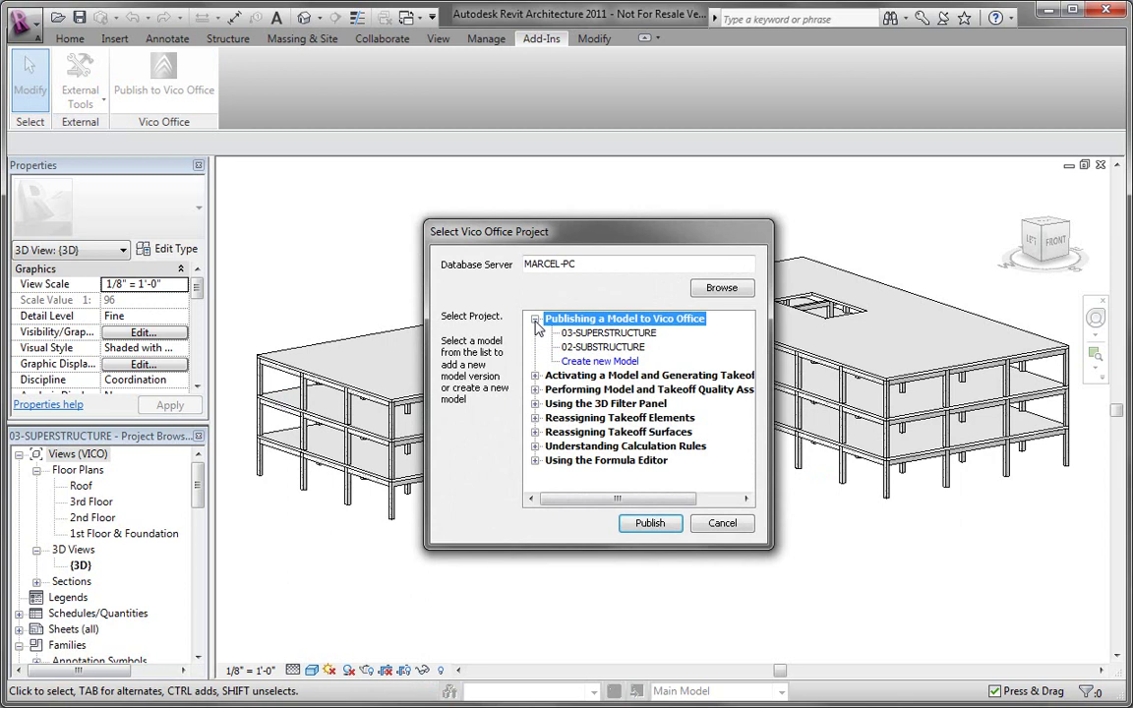
{"action": "left_click", "coordinate": [615, 333]}
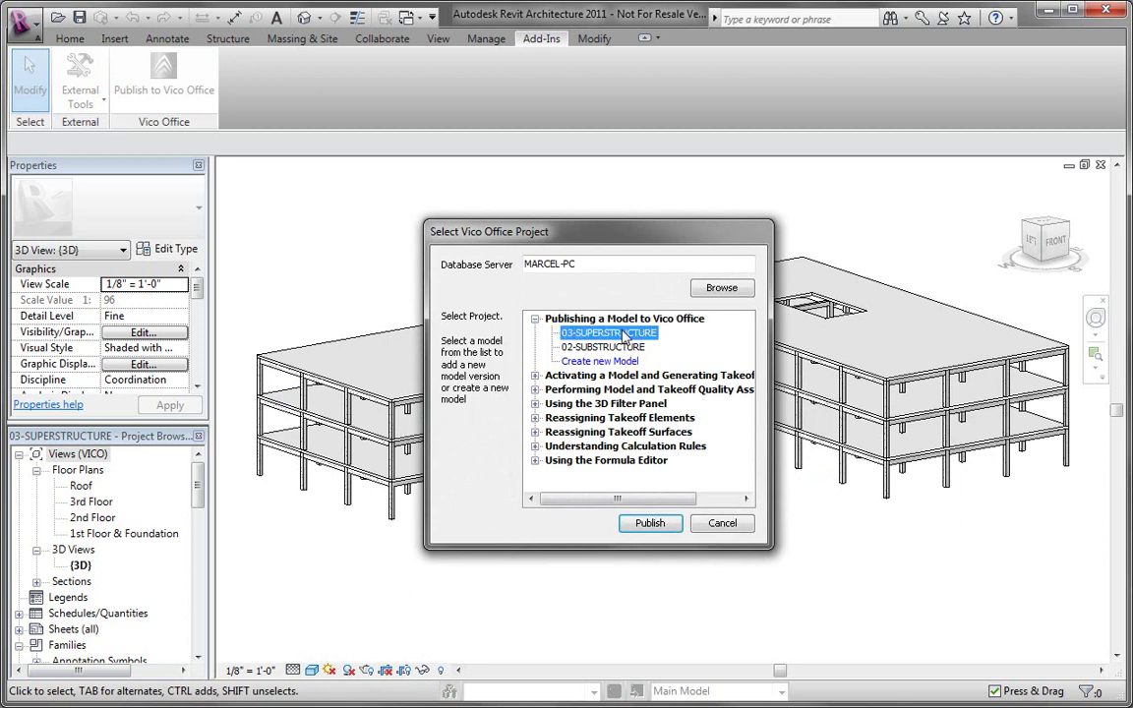
{"action": "left_click", "coordinate": [651, 523]}
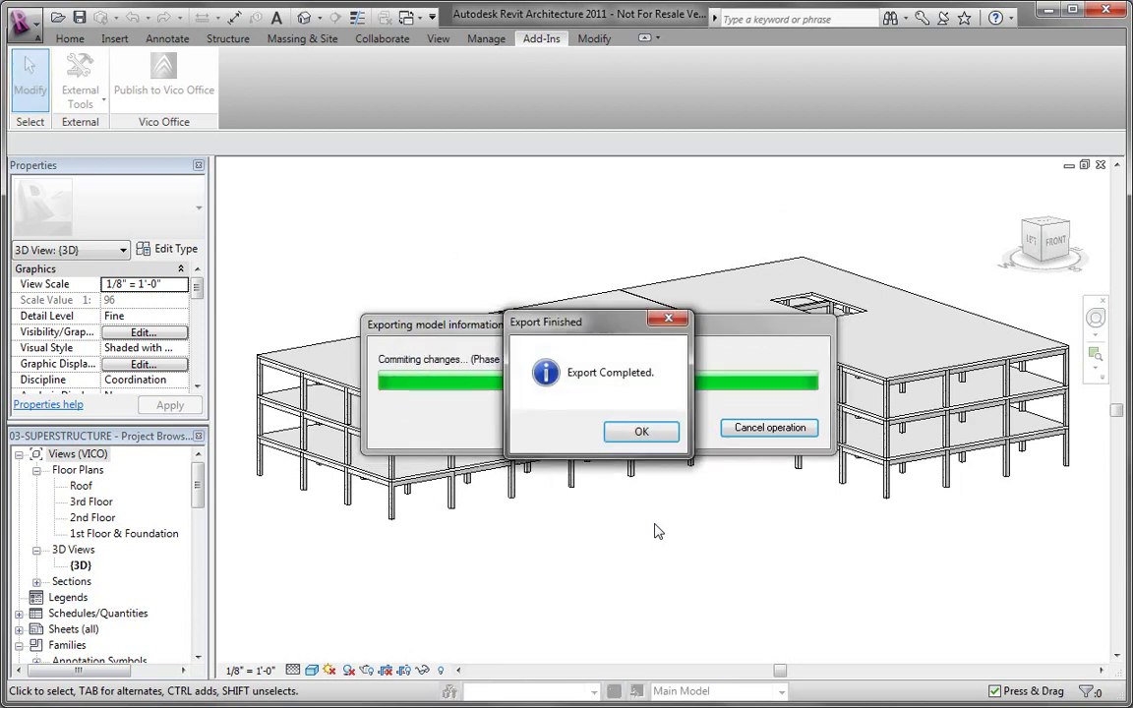
{"action": "left_click", "coordinate": [668, 438]}
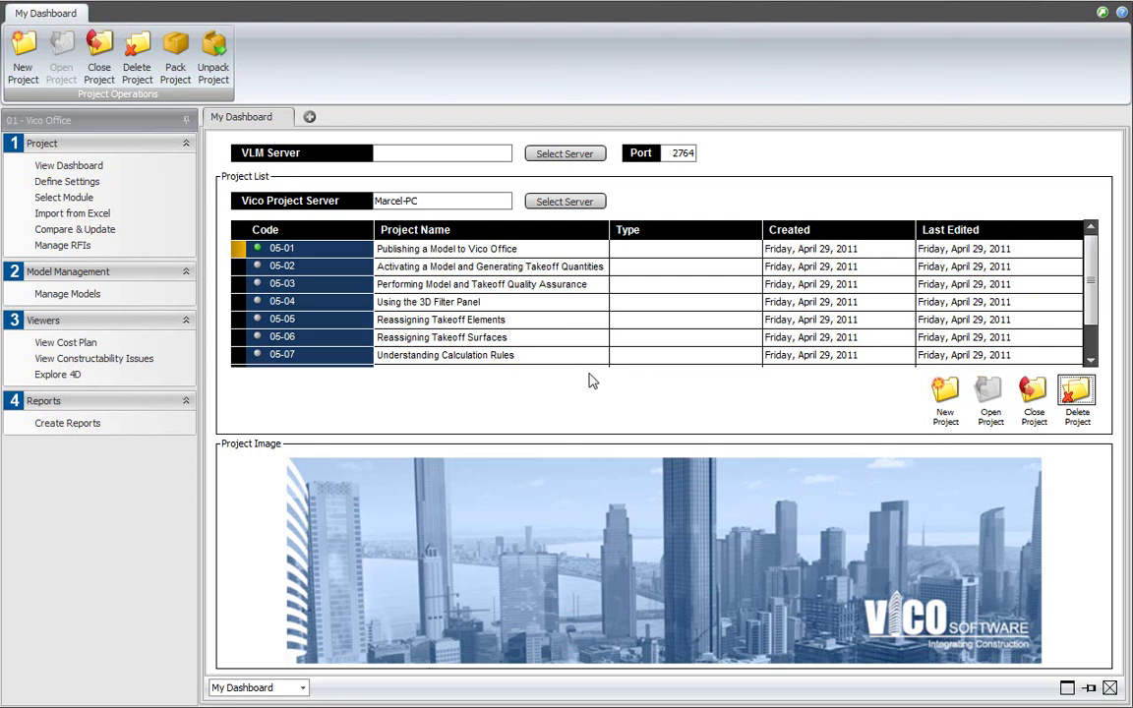
Open Manage Models under Model Management in the Vico Office dashboard
{"action": "left_click", "coordinate": [88, 298]}
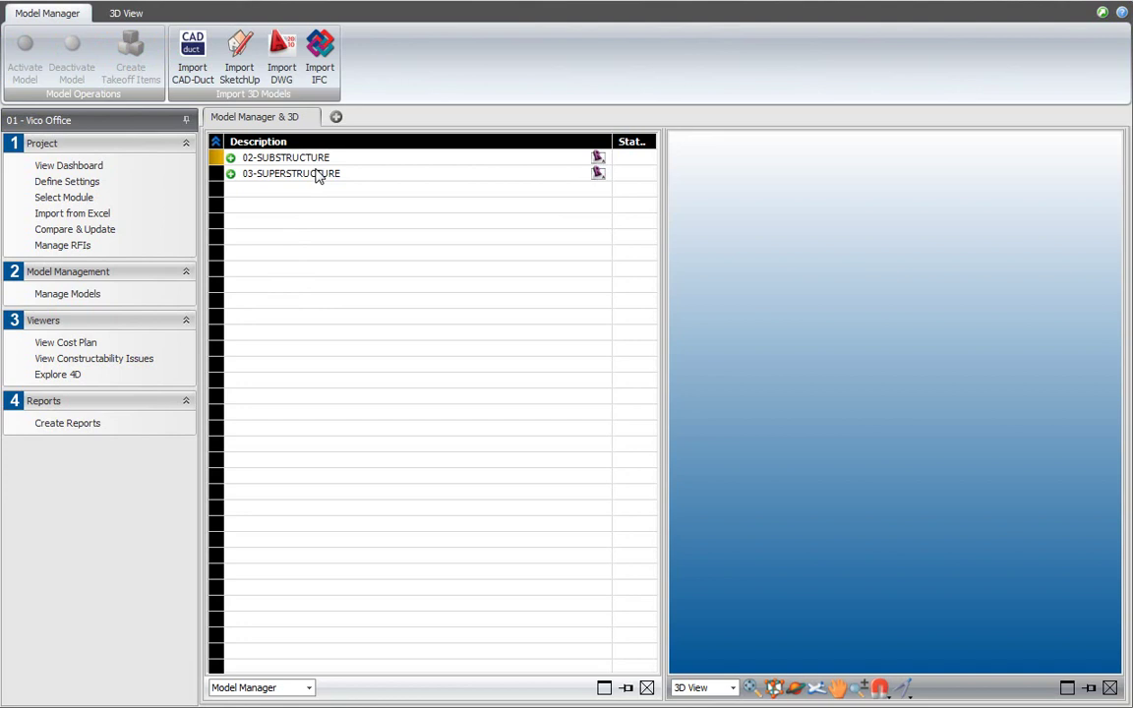
Expand 02-SUBSTRUCTURE and 03-SUPERSTRUCTURE in the Model Manager to list their versions
{"action": "left_click", "coordinate": [231, 159]}
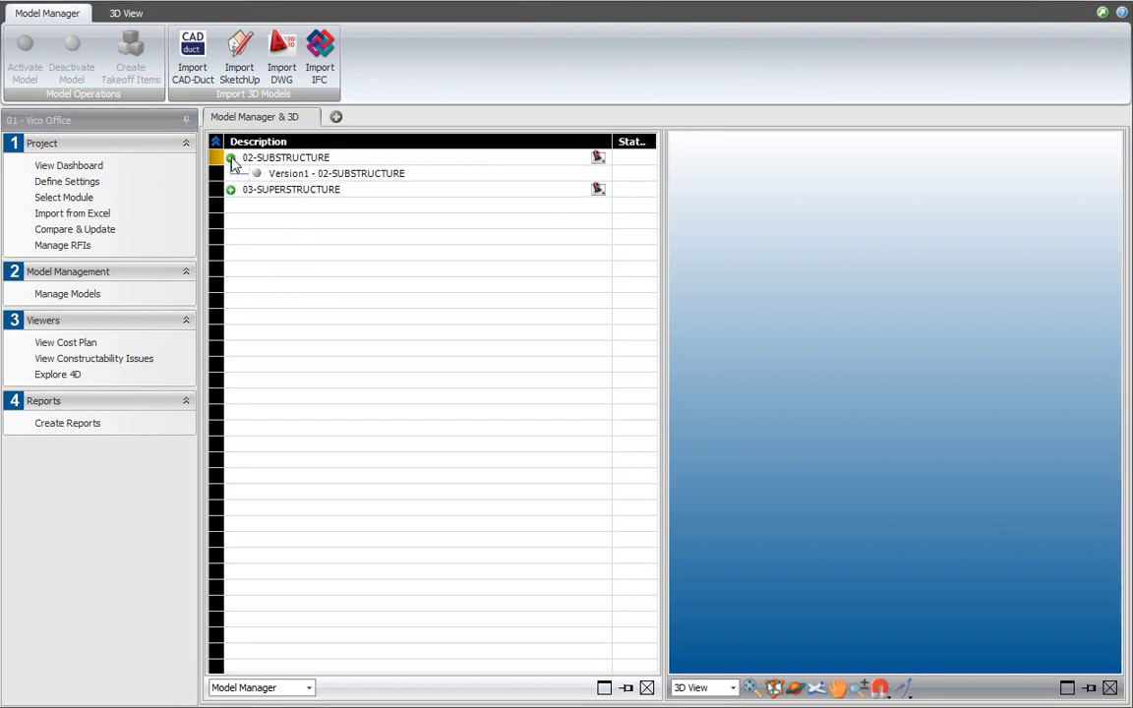
{"action": "left_click", "coordinate": [230, 189]}
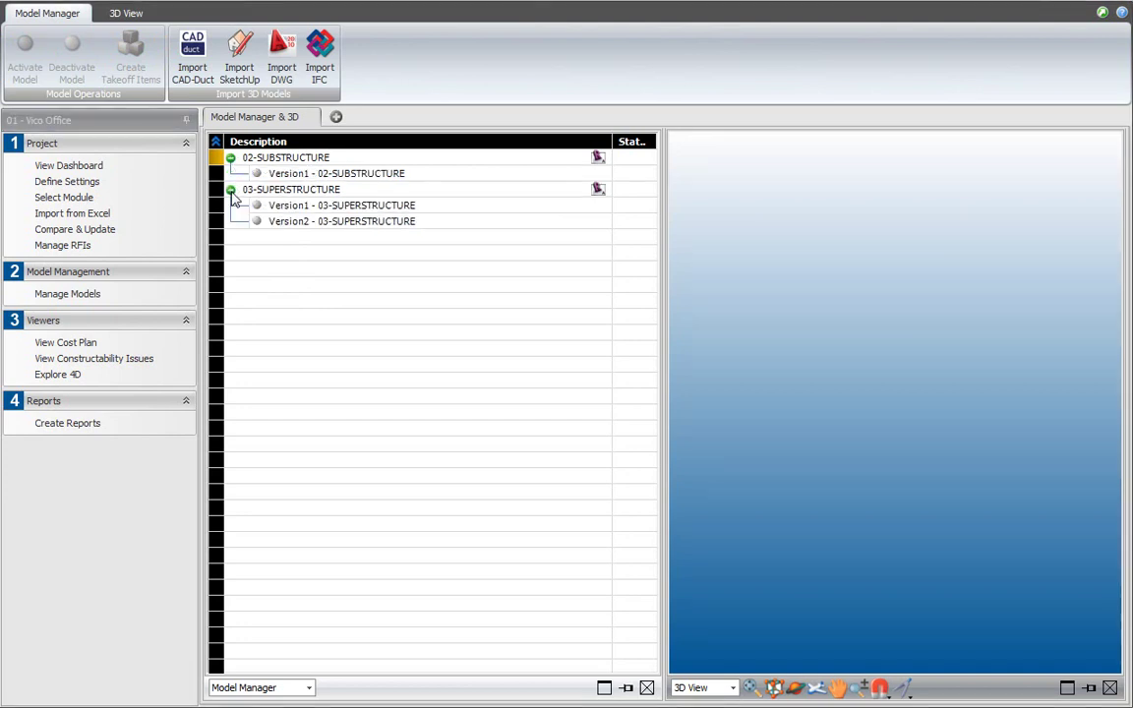